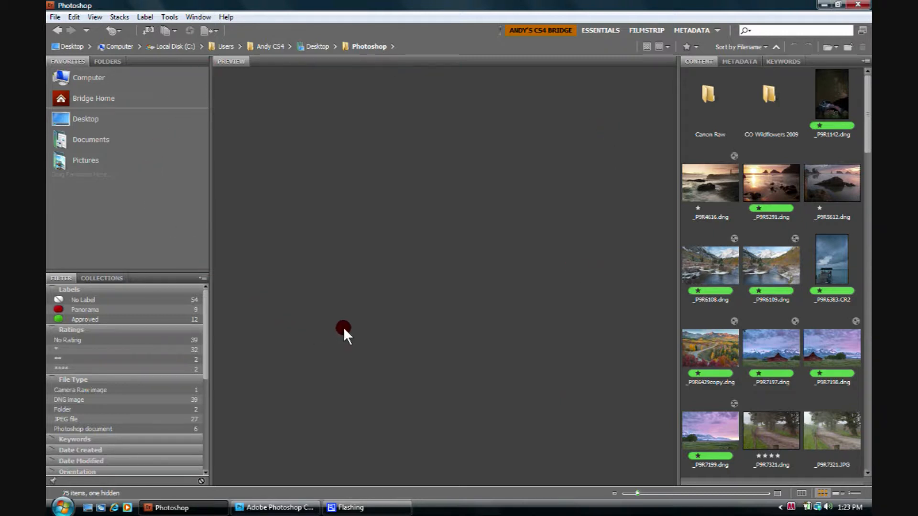
Open the lighthouse seascape _P9R4616.dng in Camera Raw and pass it on to Photoshop as an image.
click(701, 183)
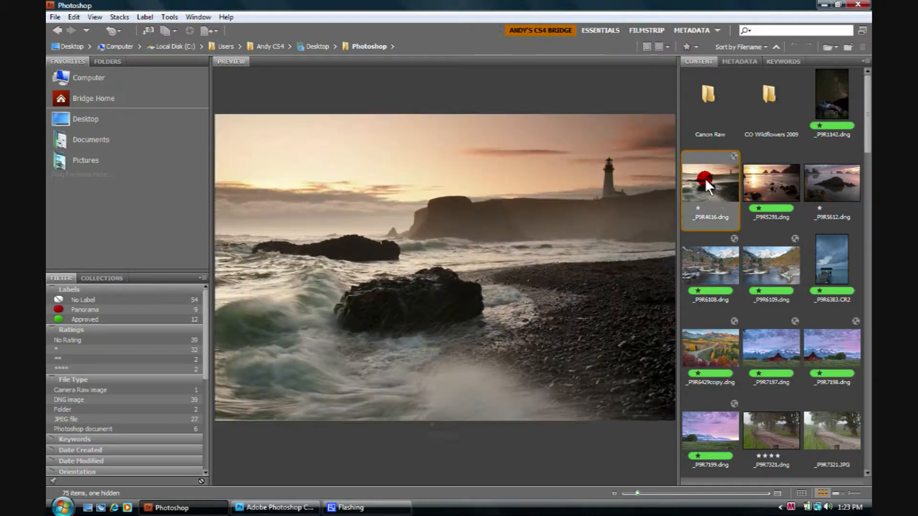
double_click(701, 185)
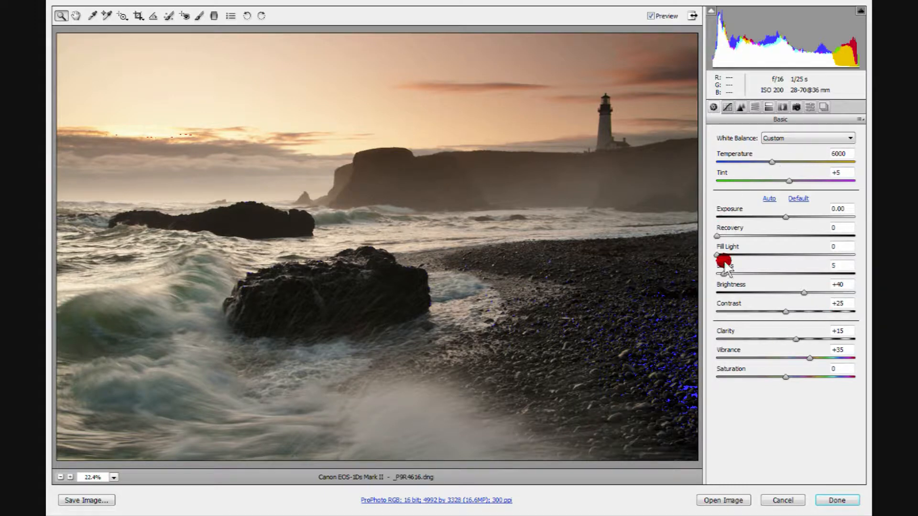
click(717, 500)
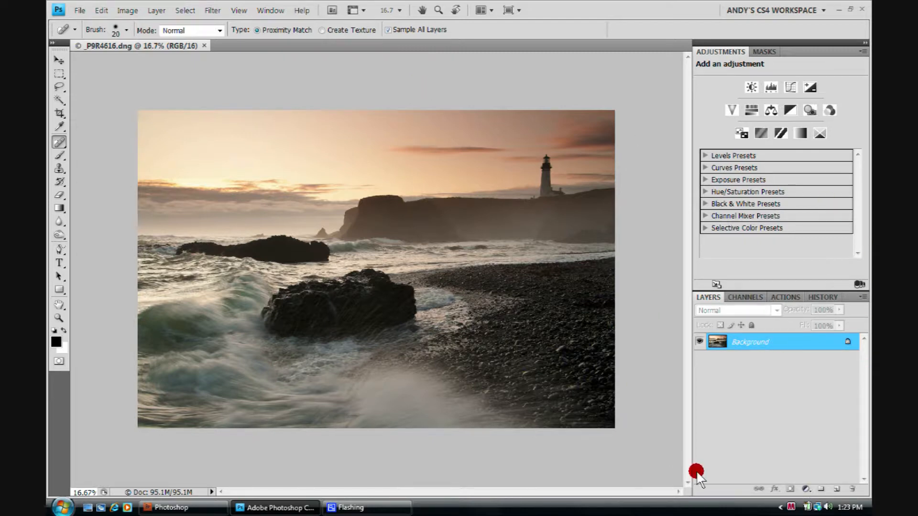
Add an empty layer above the background and heal the two dust spots in the upper-left sky at 100% zoom.
click(835, 489)
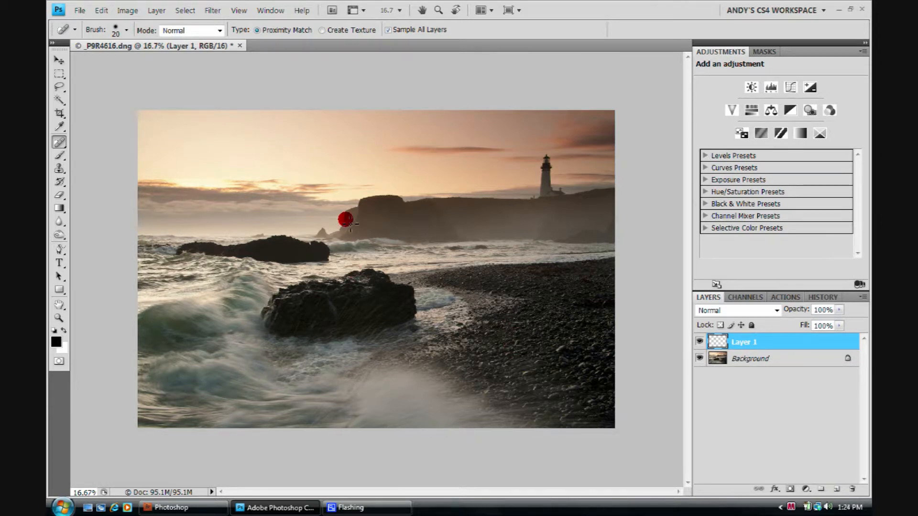
key(z)
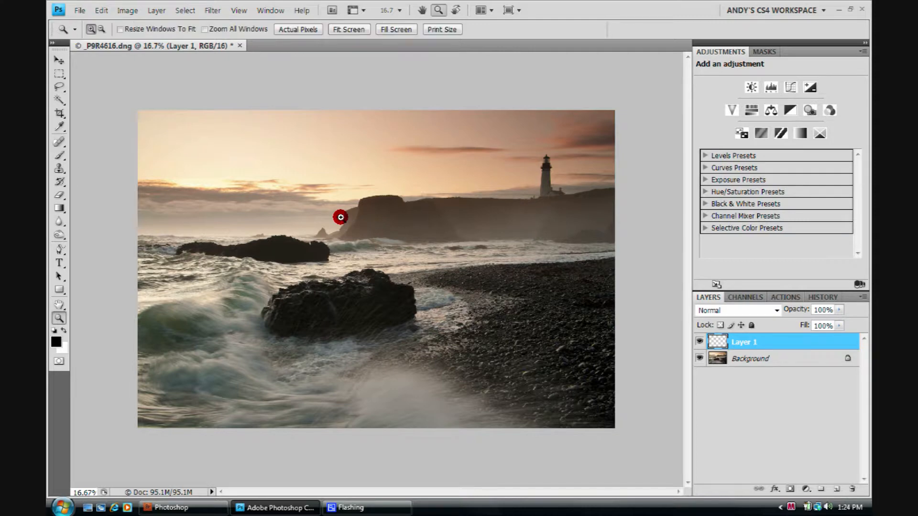
click(283, 31)
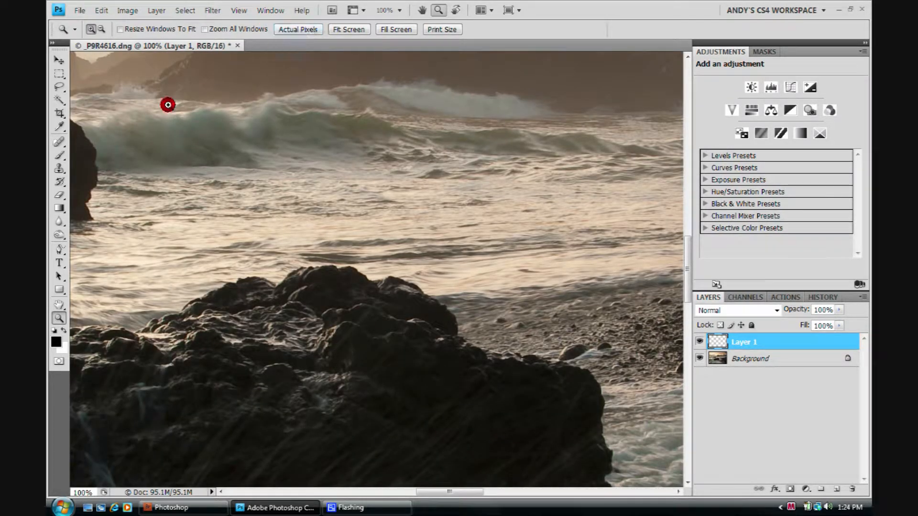
drag(97, 74, 285, 268)
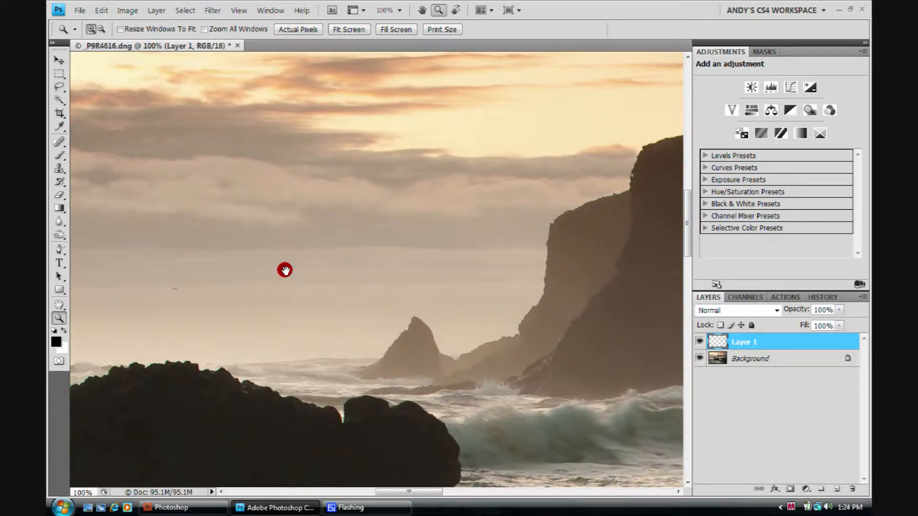
drag(182, 176, 613, 335)
drag(252, 139, 459, 287)
drag(158, 131, 244, 279)
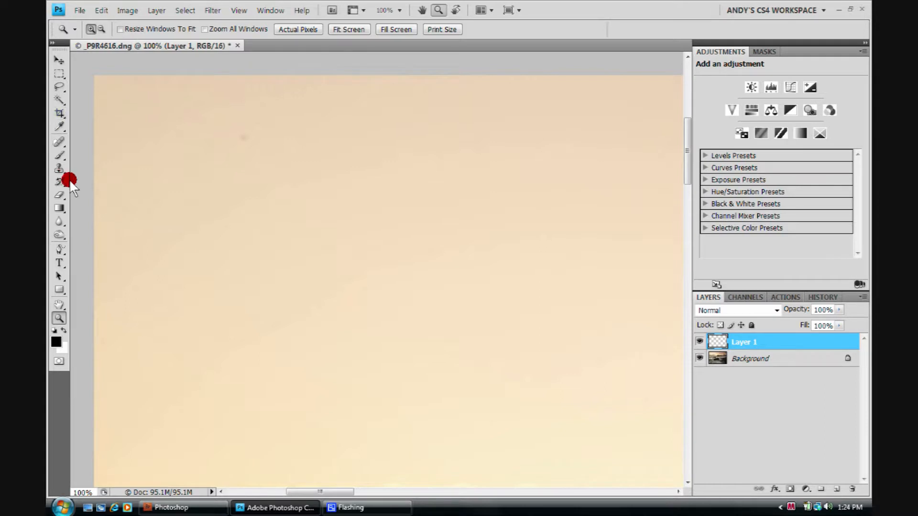
key(Tab)
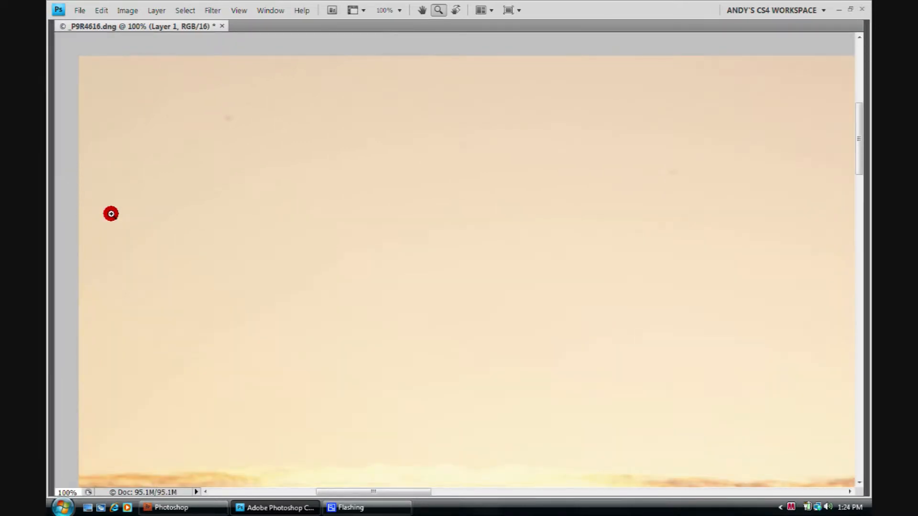
drag(269, 222, 252, 205)
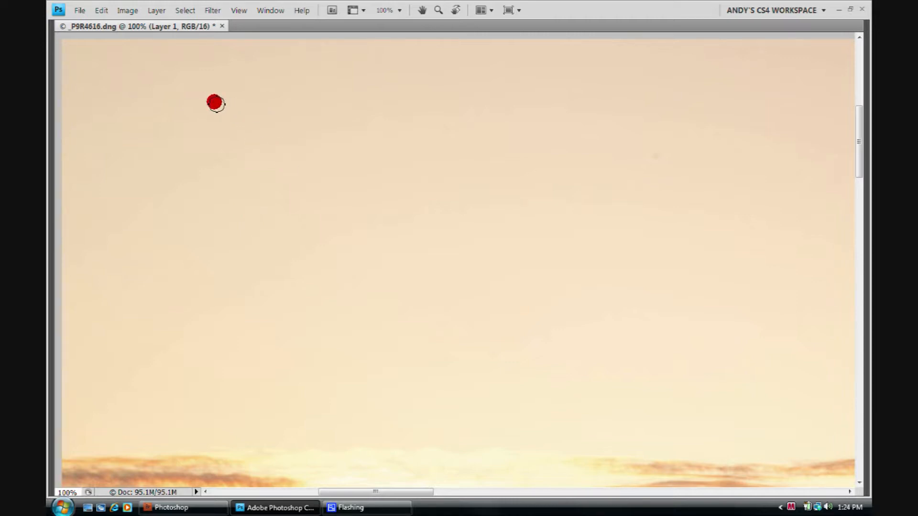
click(211, 101)
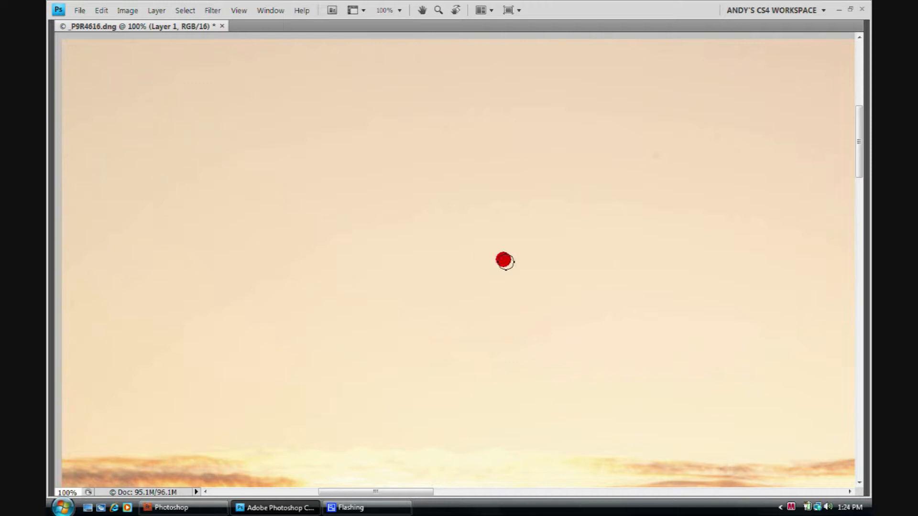
click(655, 156)
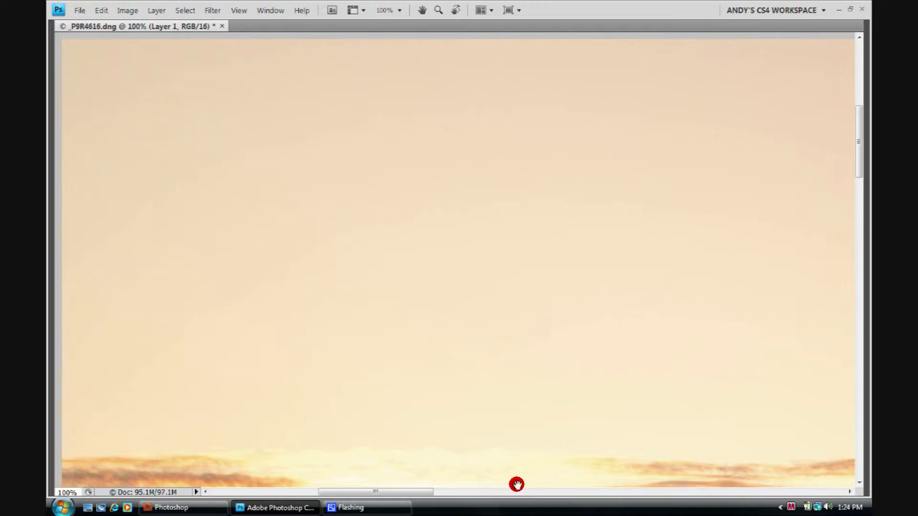
Heal the remaining dust spots along the top strip of sky toward the photo's right edge.
drag(417, 489, 483, 497)
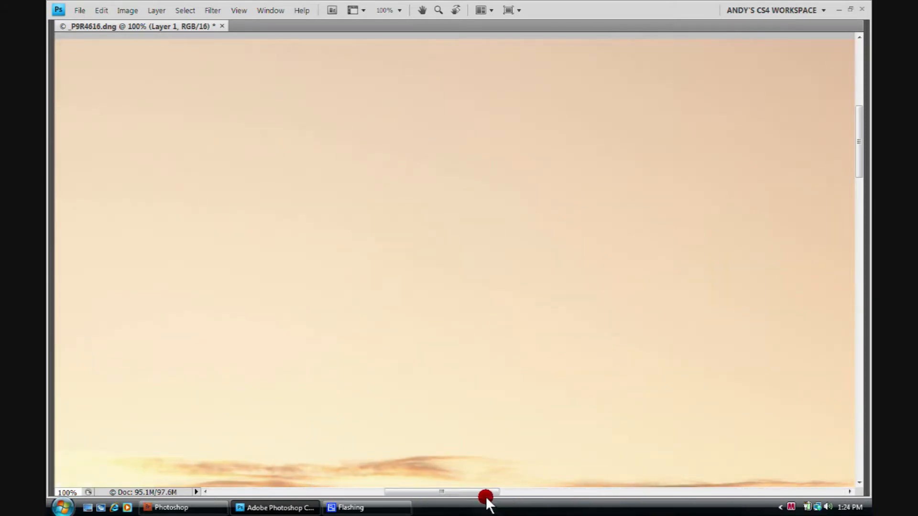
drag(481, 490, 637, 500)
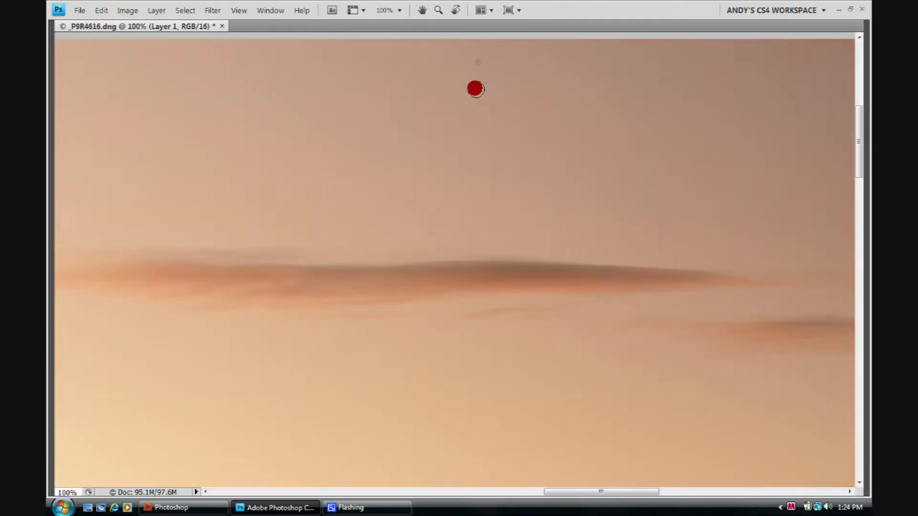
drag(579, 489, 691, 497)
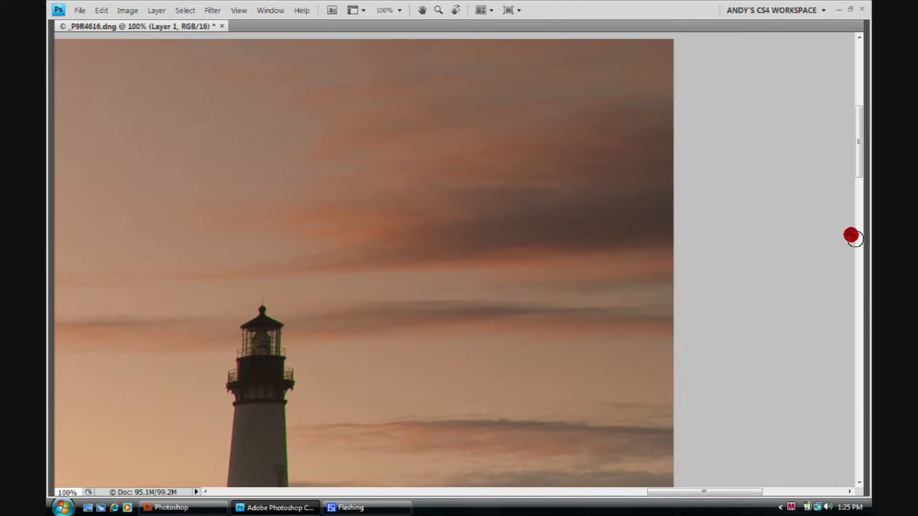
Heal the spots in the middle strip of the photo, from the lighthouse cliff back to the left edge.
click(859, 266)
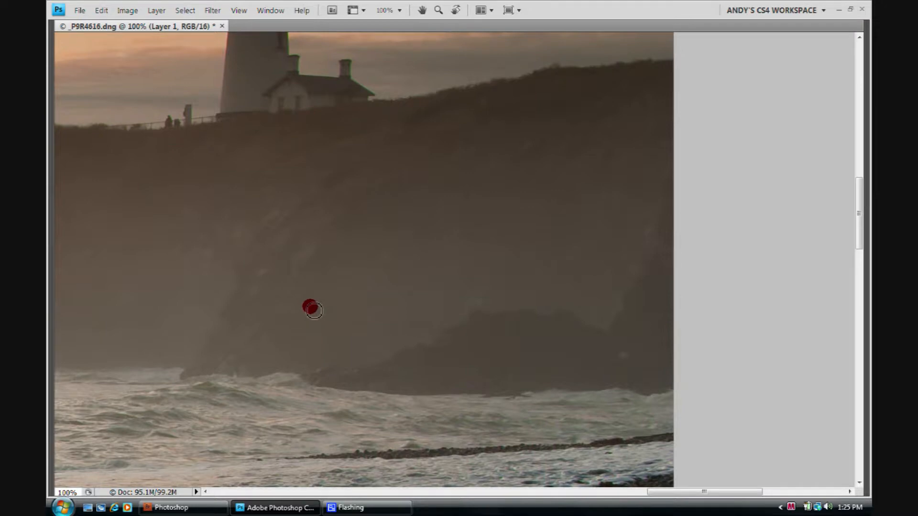
drag(710, 489, 553, 511)
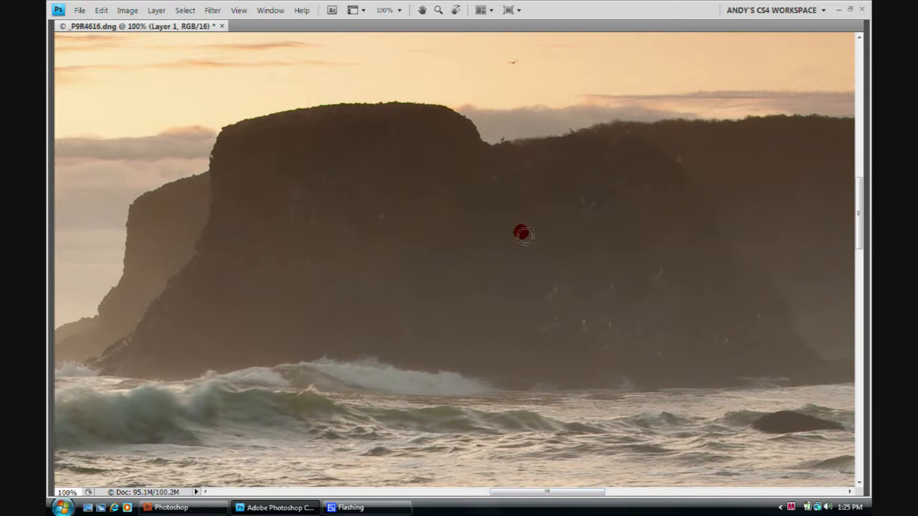
drag(497, 497, 406, 490)
click(385, 329)
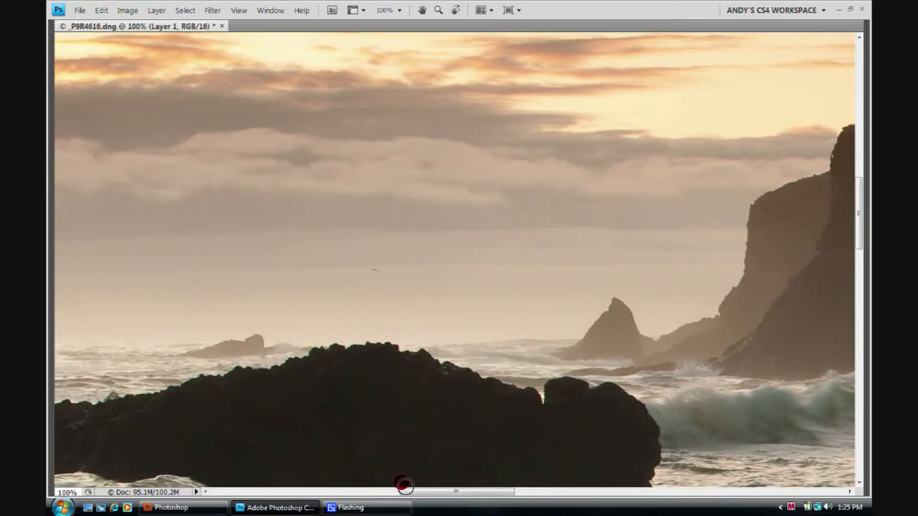
drag(406, 493, 282, 491)
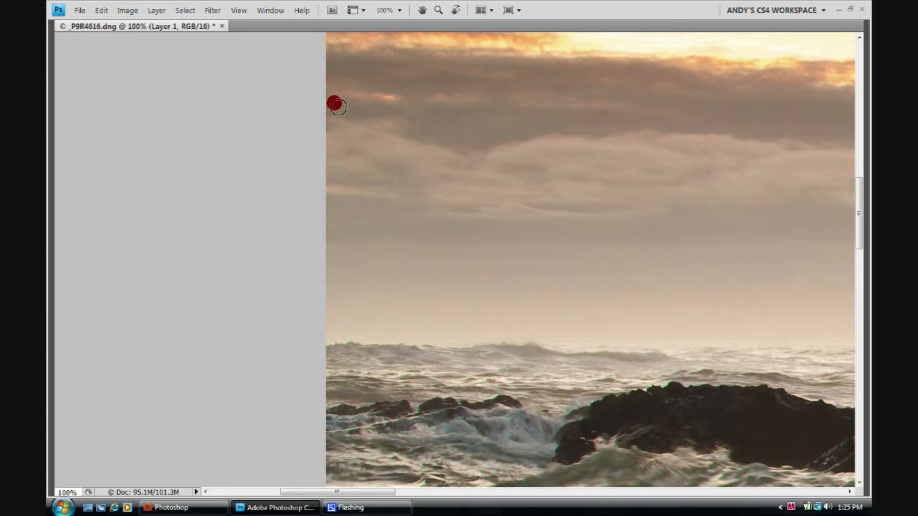
Check the rocks, surf and pebble beach in the lower strips of the photo and heal the remaining spots there.
click(859, 376)
click(659, 492)
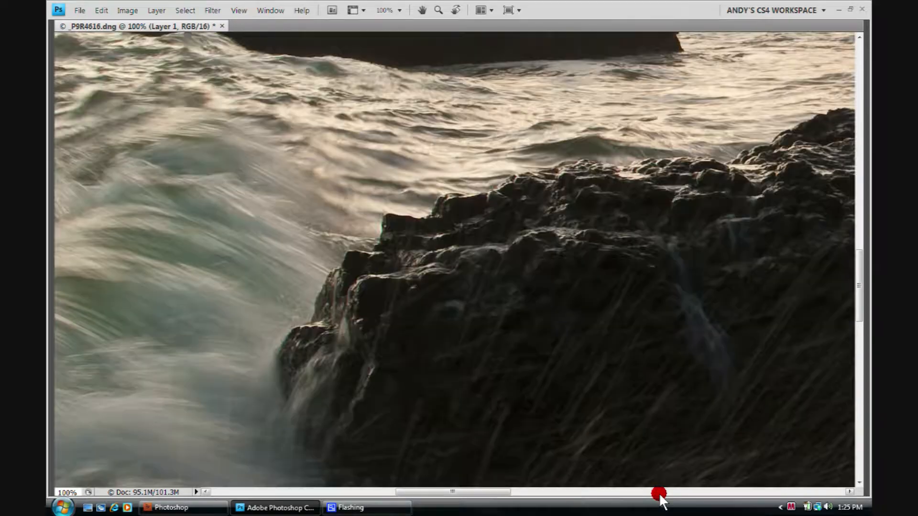
click(658, 492)
click(658, 493)
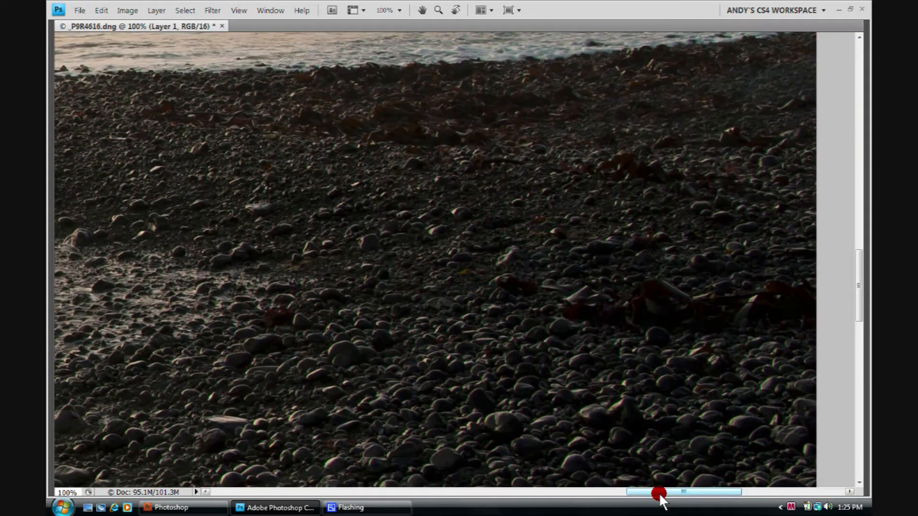
click(856, 443)
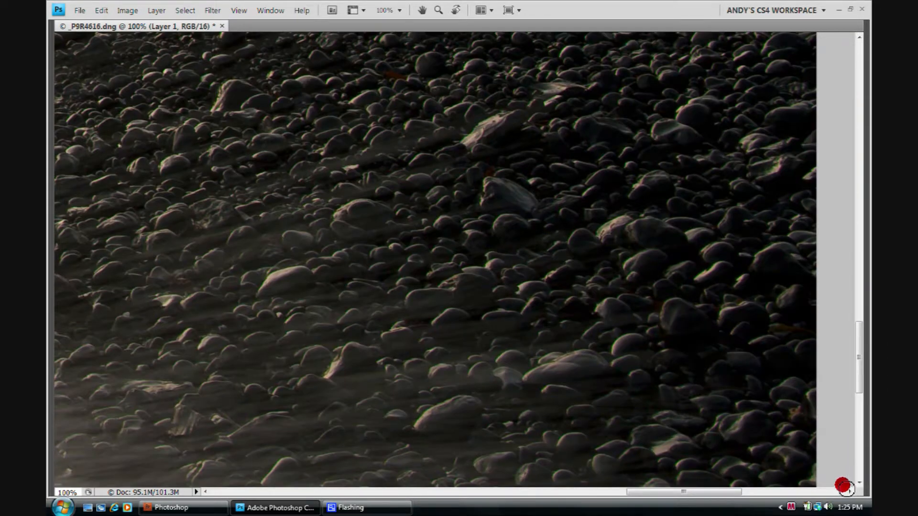
drag(713, 492, 404, 501)
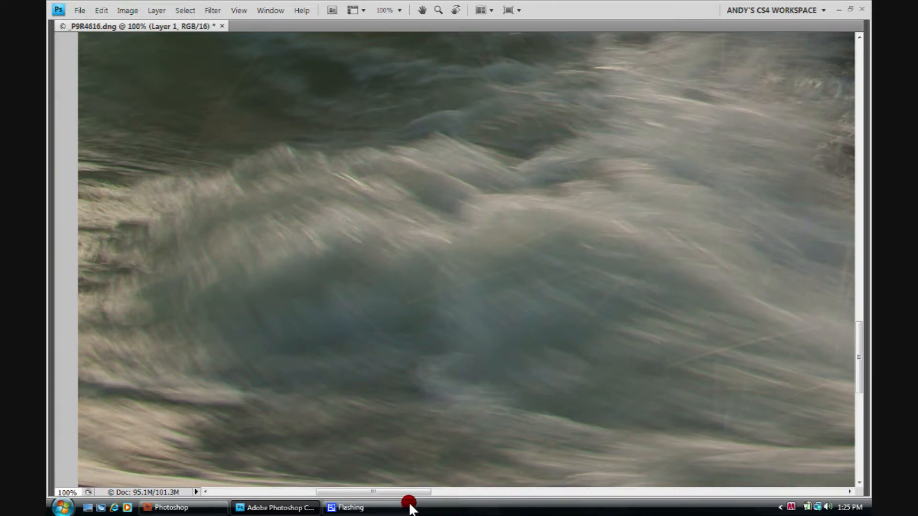
drag(404, 489, 348, 489)
drag(858, 339, 805, 420)
drag(360, 493, 602, 503)
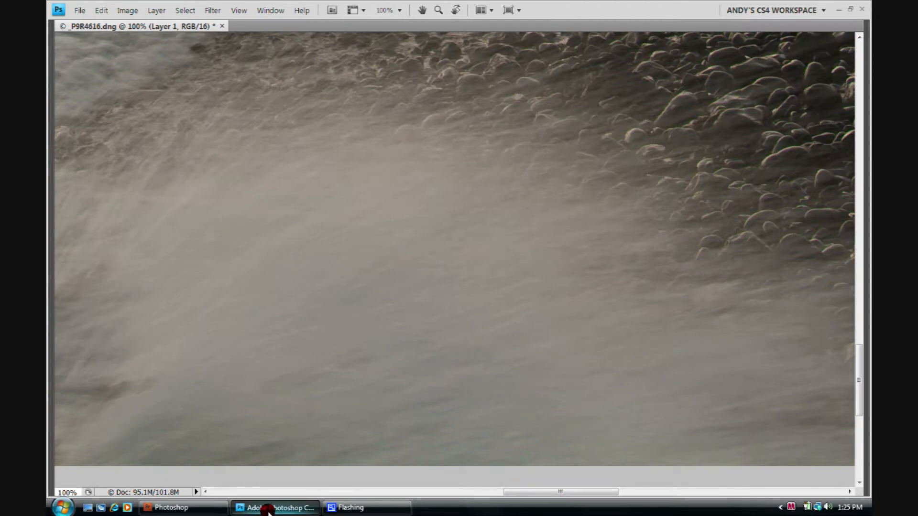
drag(516, 496, 672, 500)
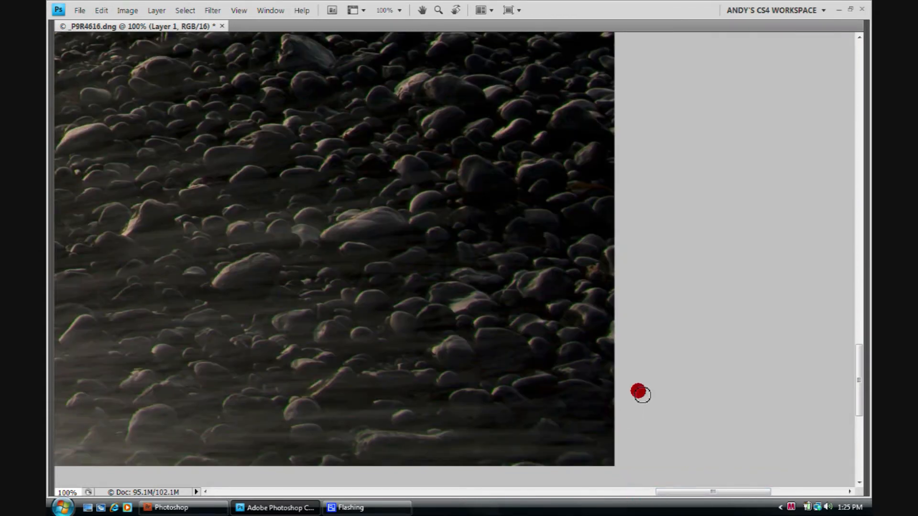
Add a Hue/Saturation adjustment layer above the healing layer and set its master saturation to 15.
key(z)
right_click(330, 159)
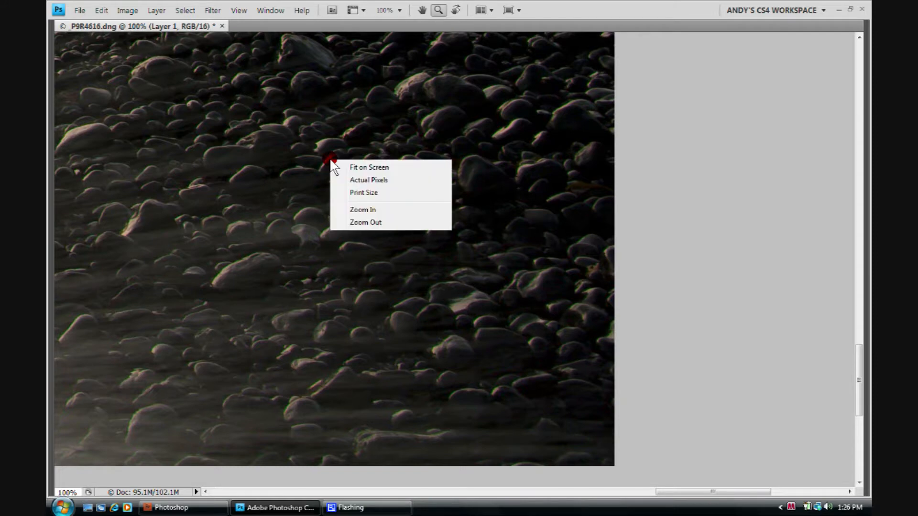
click(347, 167)
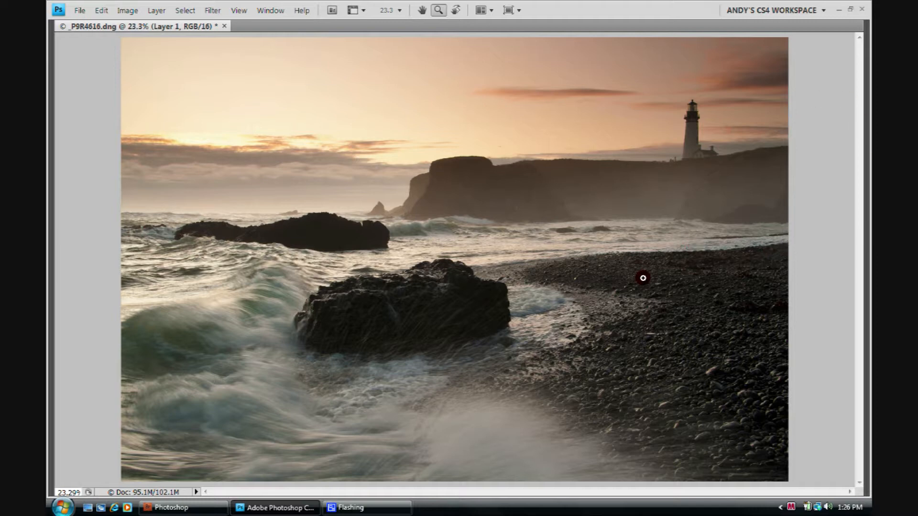
key(Tab)
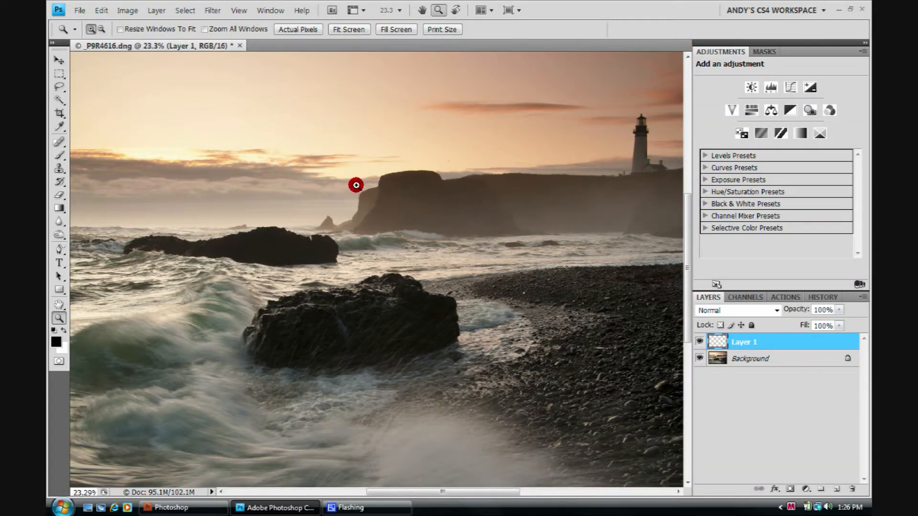
click(349, 30)
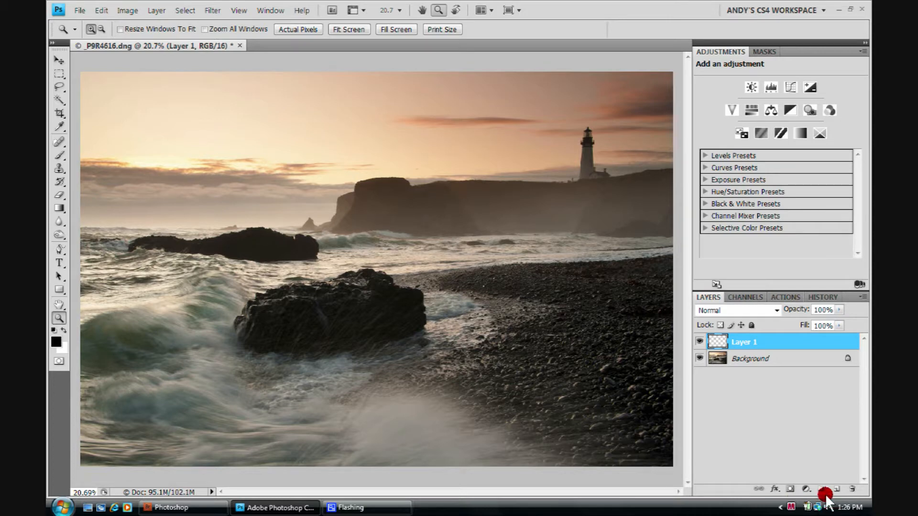
click(749, 109)
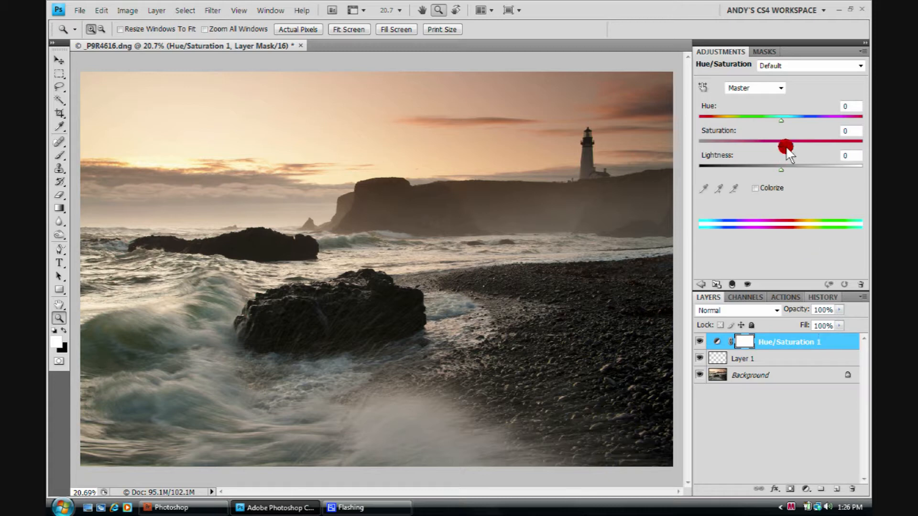
click(849, 132)
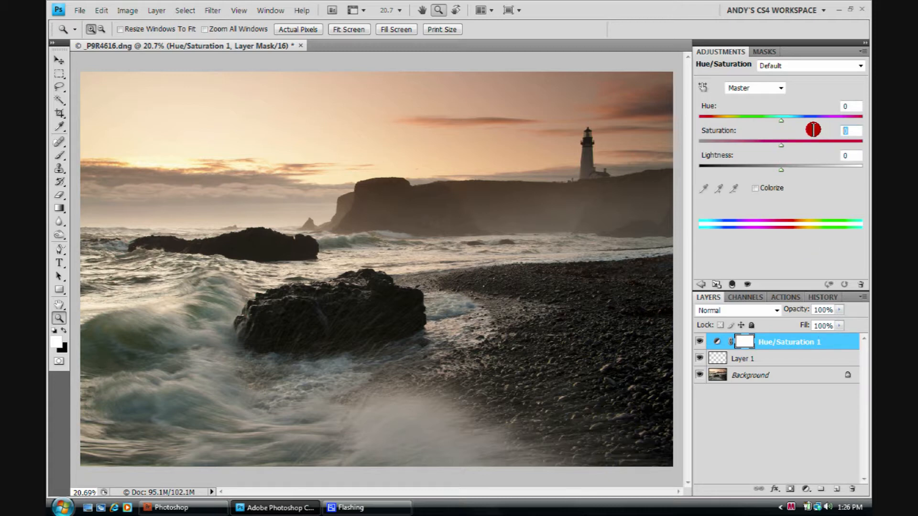
text(15)
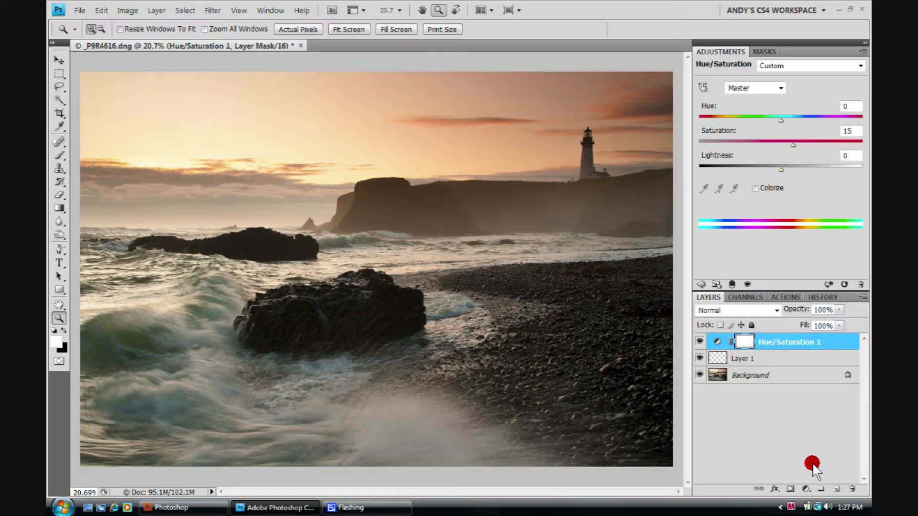
Save the layered image in the Photoshop folder as "Yaquina Head Light Master" in Photoshop (PSD) format.
click(79, 10)
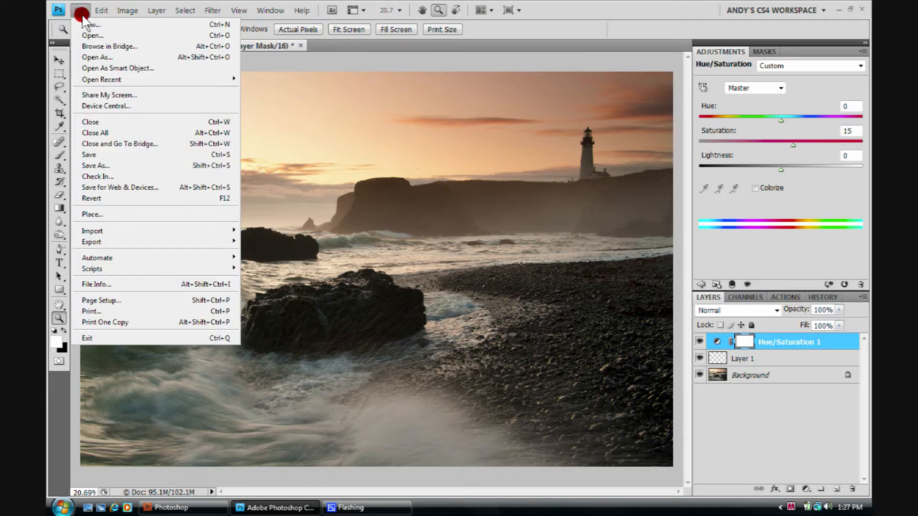
click(90, 165)
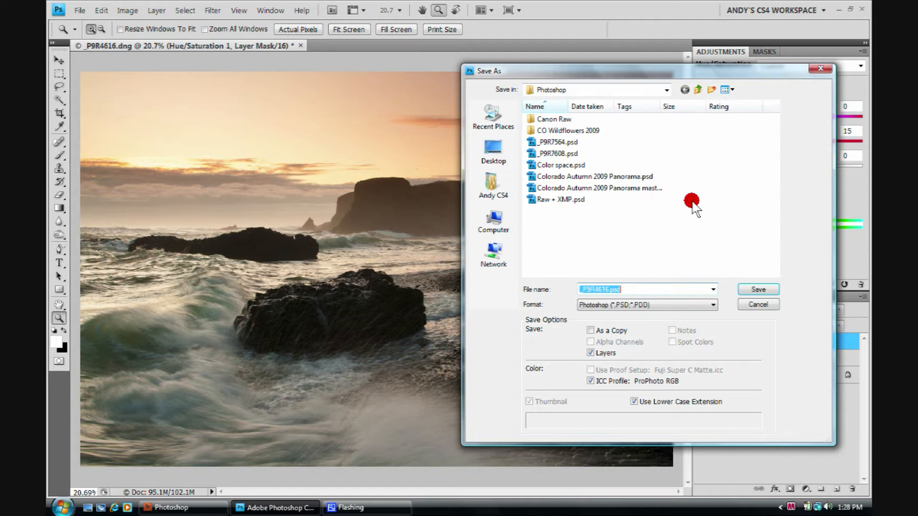
text(Yaquina Head Light Master)
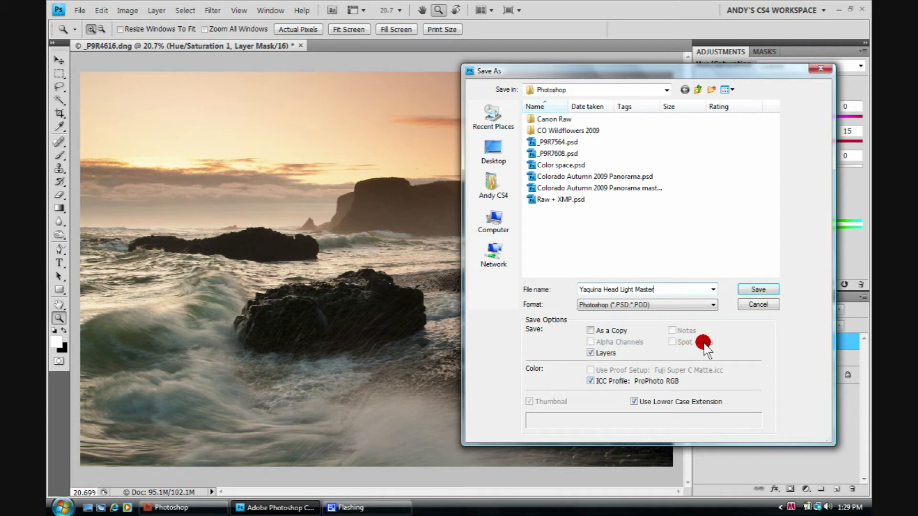
click(712, 304)
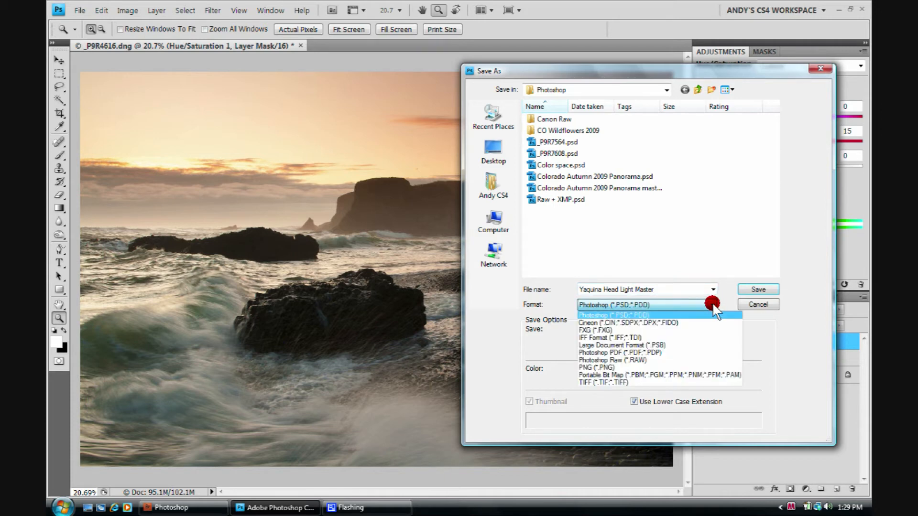
click(587, 316)
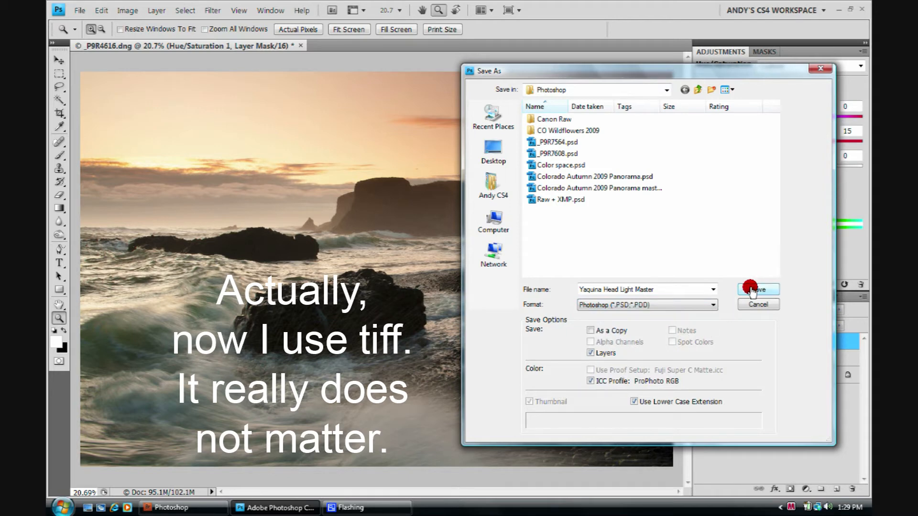
click(751, 288)
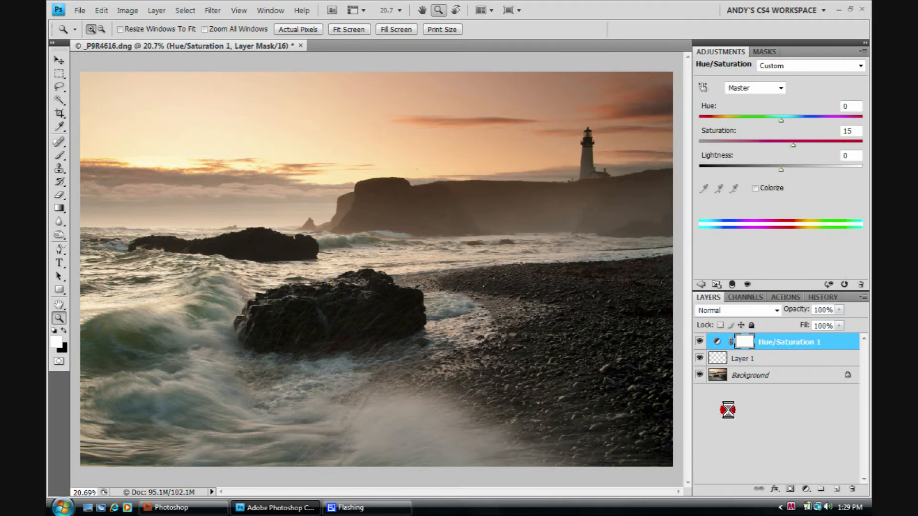